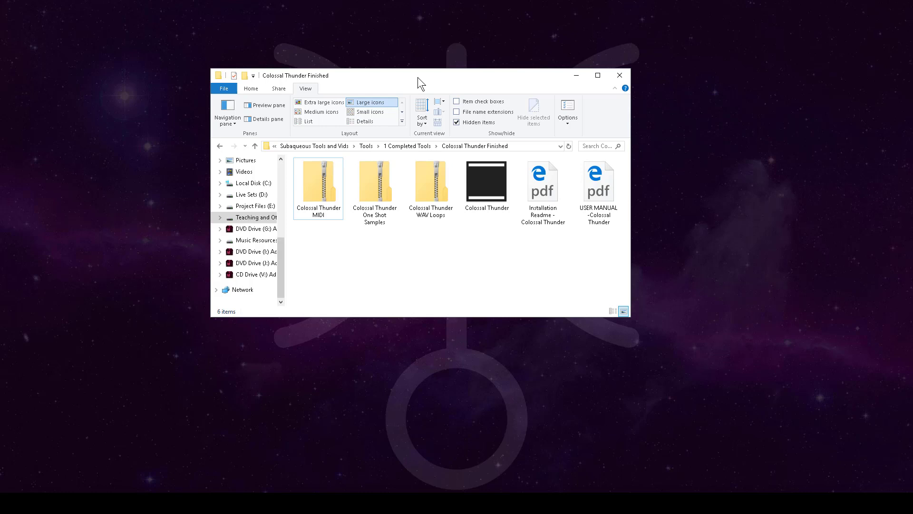
- Extract the Colossal Thunder One Shot Samples zip to its suggested destination
left_click(326, 168)
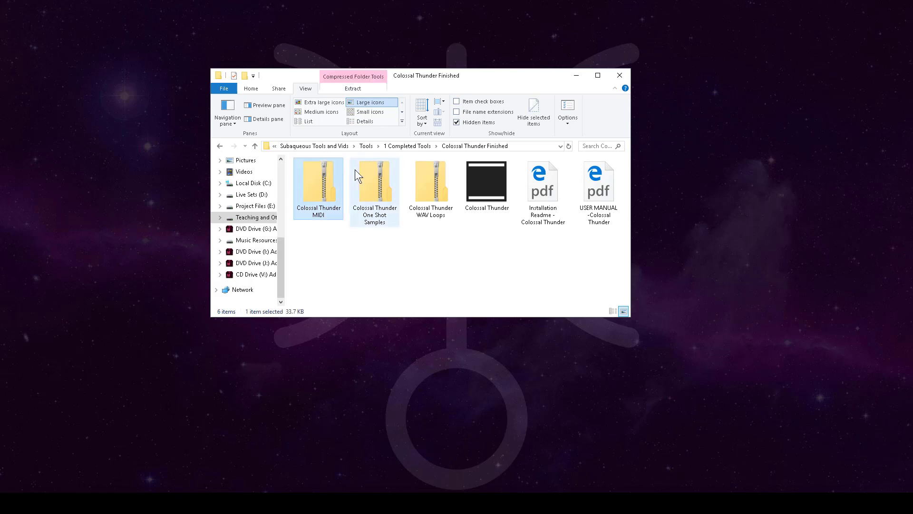
left_click(364, 181)
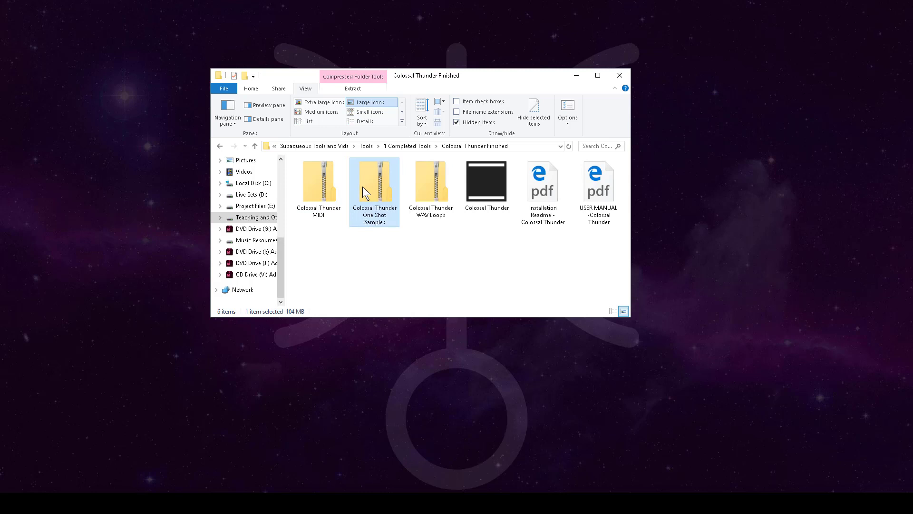
right_click(364, 187)
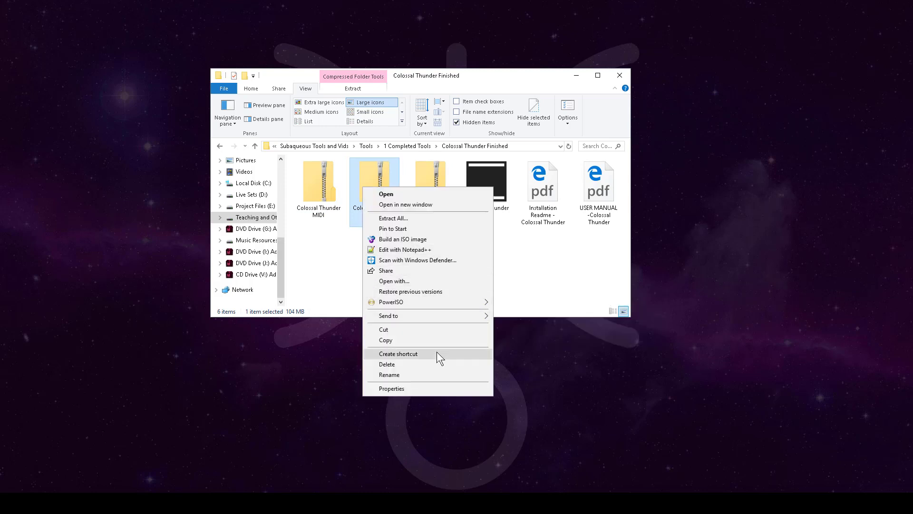
left_click(472, 218)
left_click(546, 343)
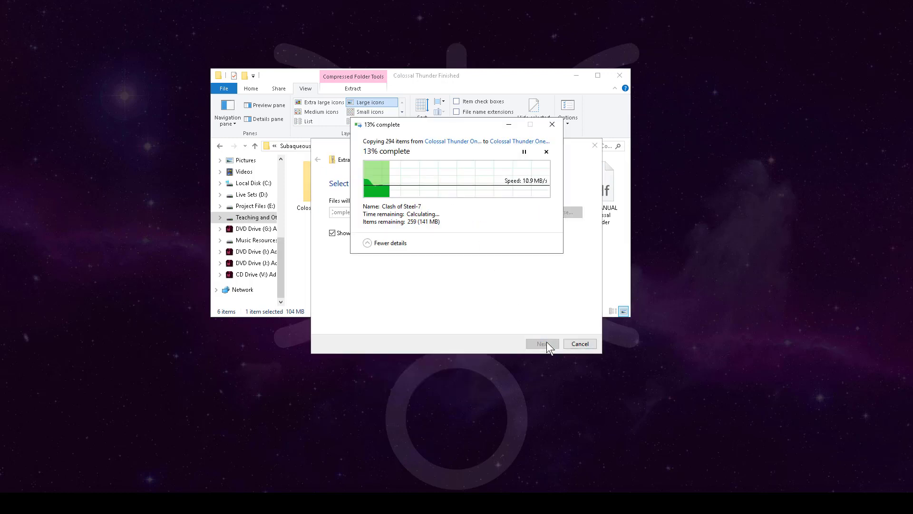
- Browse the extracted folder's sample files, then return to Colossal Thunder Finished
left_click(322, 209)
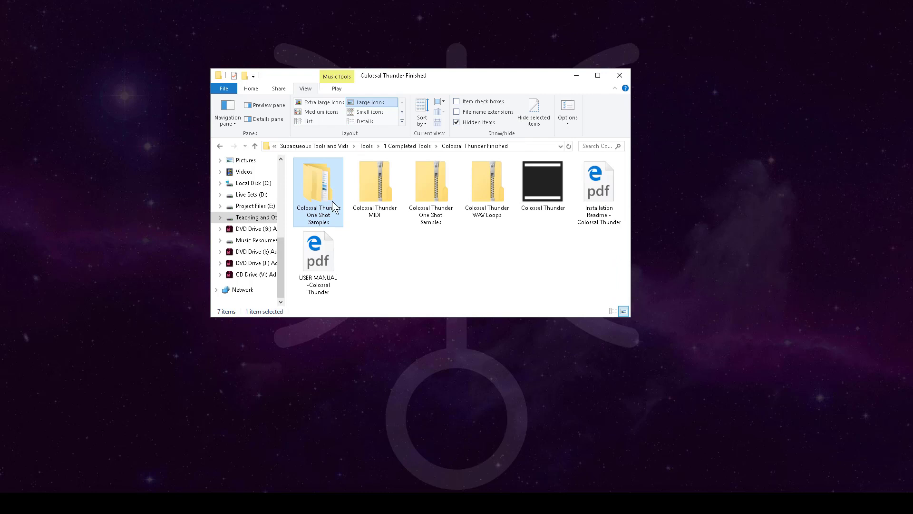
double_click(333, 204)
double_click(327, 178)
scroll(341, 202, "down", 15)
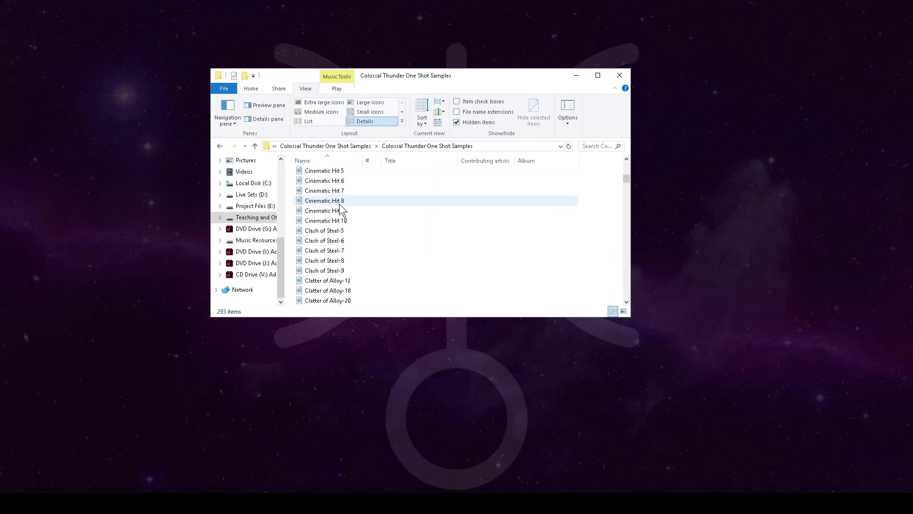
scroll(340, 202, "up", 14)
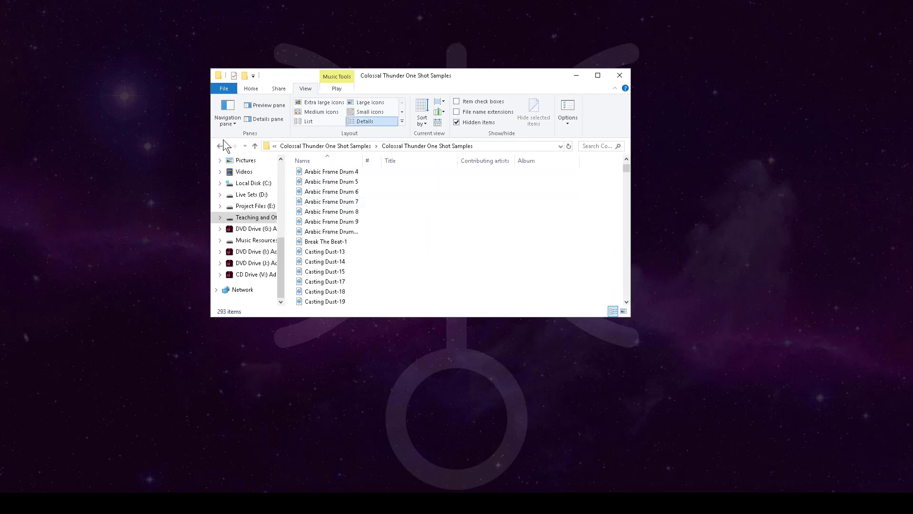
double_click(221, 145)
left_click(335, 211)
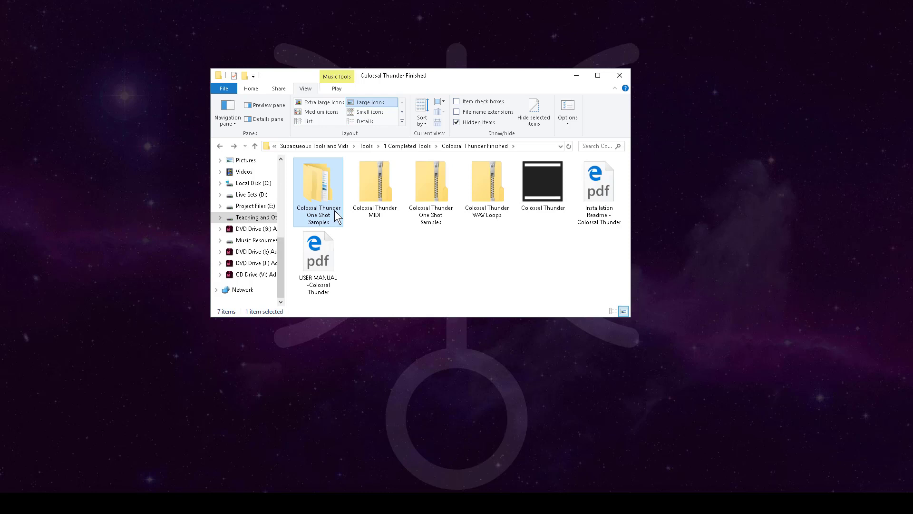
- Copy the One Shot Samples folder from Explorer onto the desktop
left_click_drag(334, 211, 123, 157)
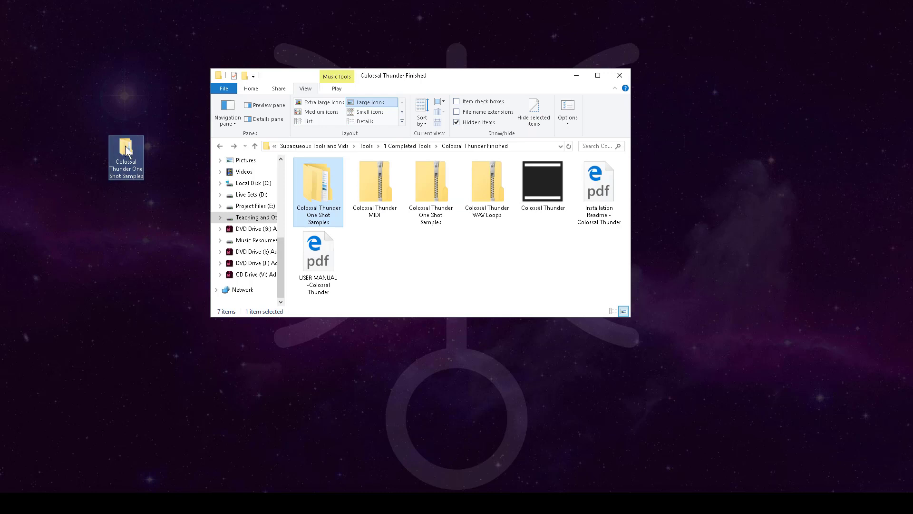
mouse_move(408, 502)
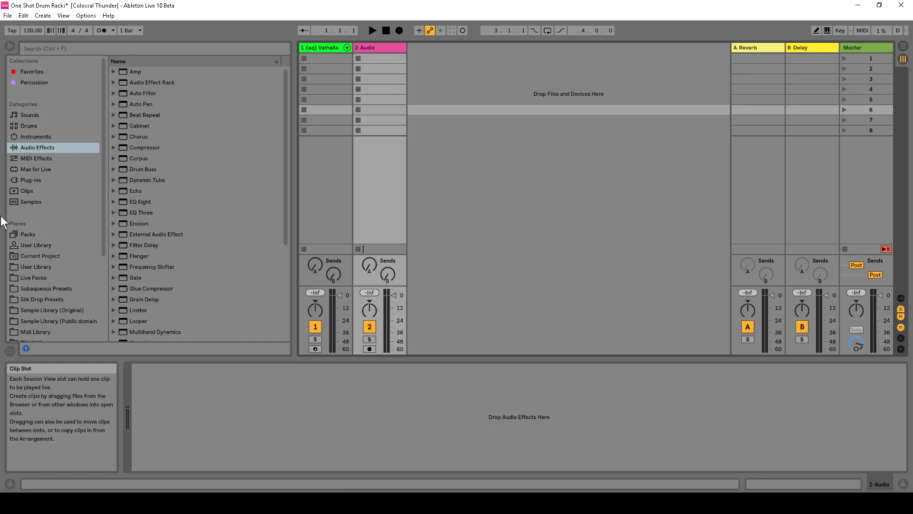
- Restore Live to a window beside Explorer and hide the mixer's sends and returns
left_click(879, 5)
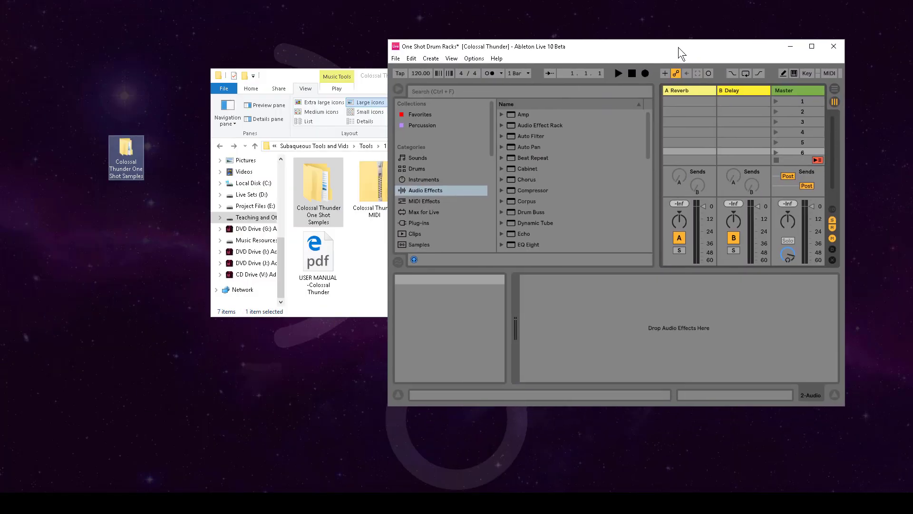
left_click_drag(679, 47, 649, 58)
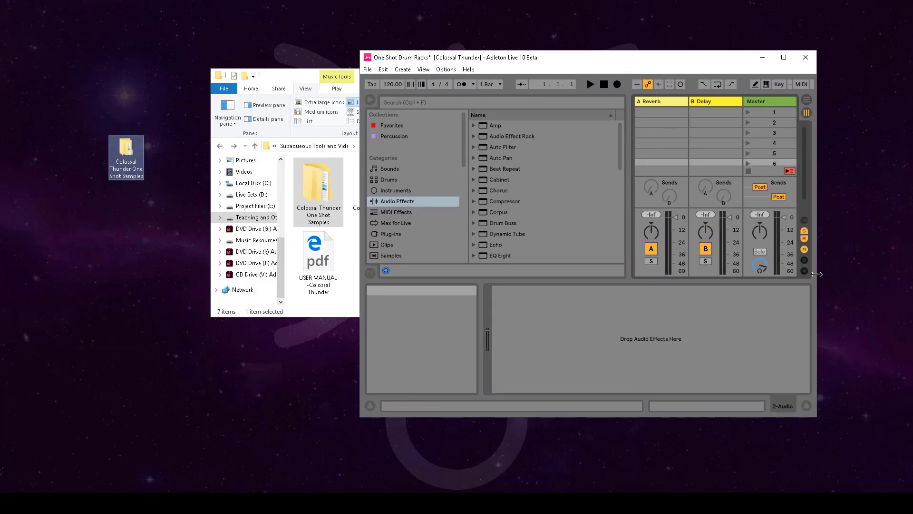
left_click(803, 232)
left_click(803, 238)
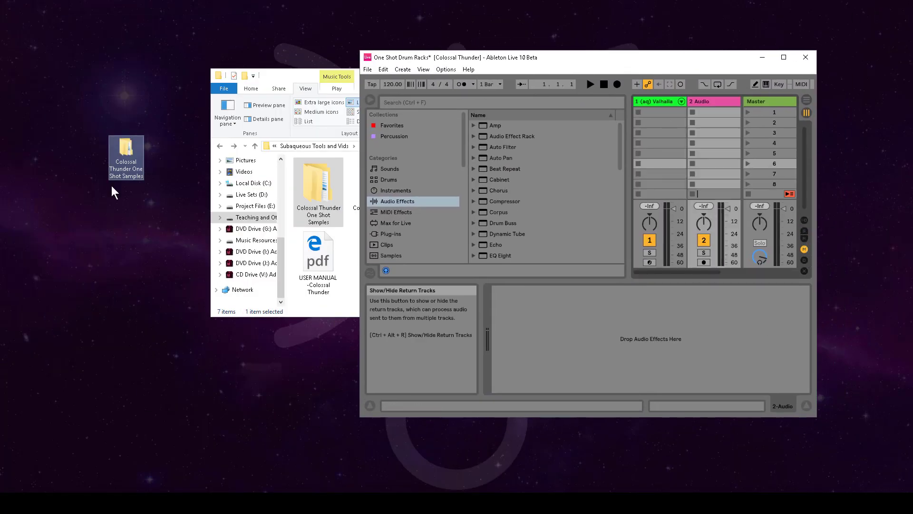
- Drop Arabic Frame Drum 4 from the desktop folder into 2 Audio slot 3, audition it, and maximize Live
double_click(126, 152)
left_click_drag(443, 111, 189, 120)
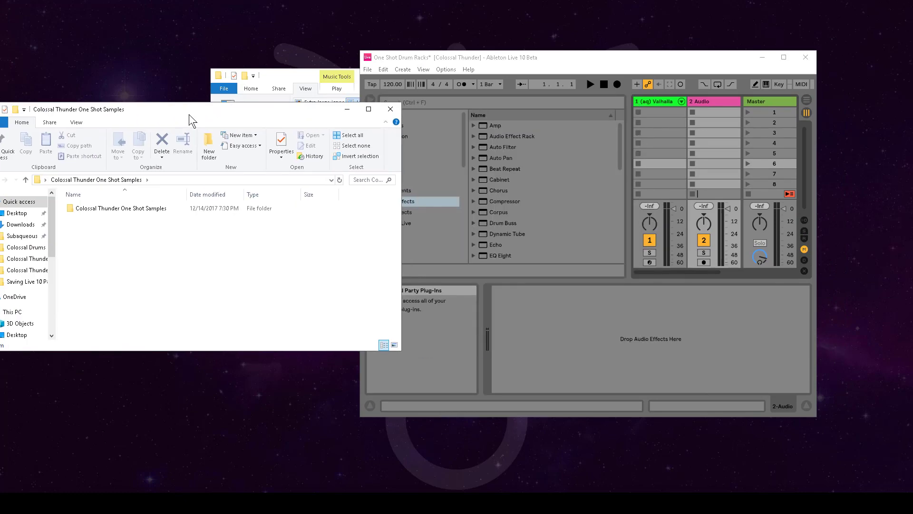
double_click(198, 208)
left_click_drag(101, 239, 705, 132)
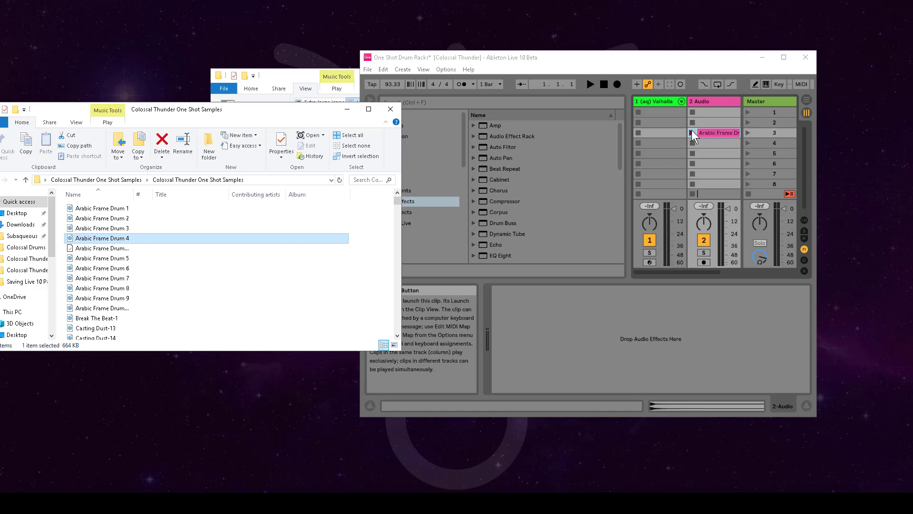
left_click(692, 132)
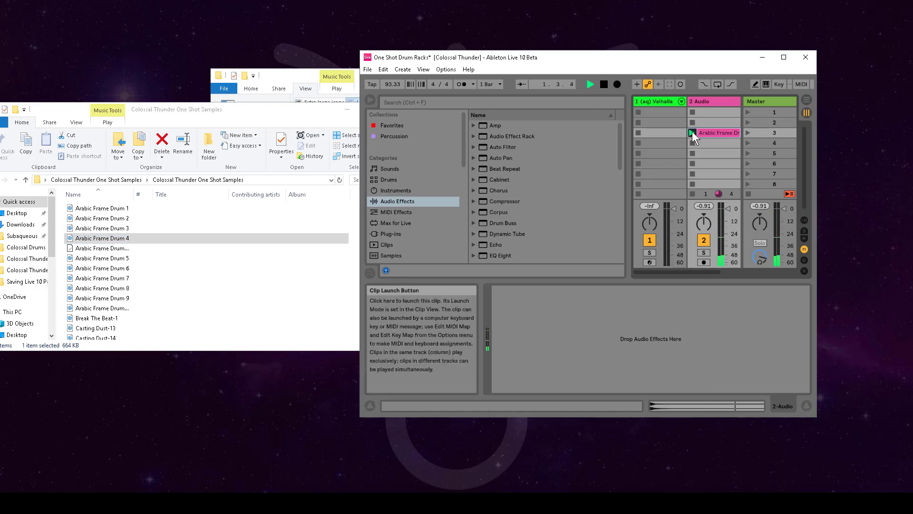
left_click(693, 144)
left_click(306, 120)
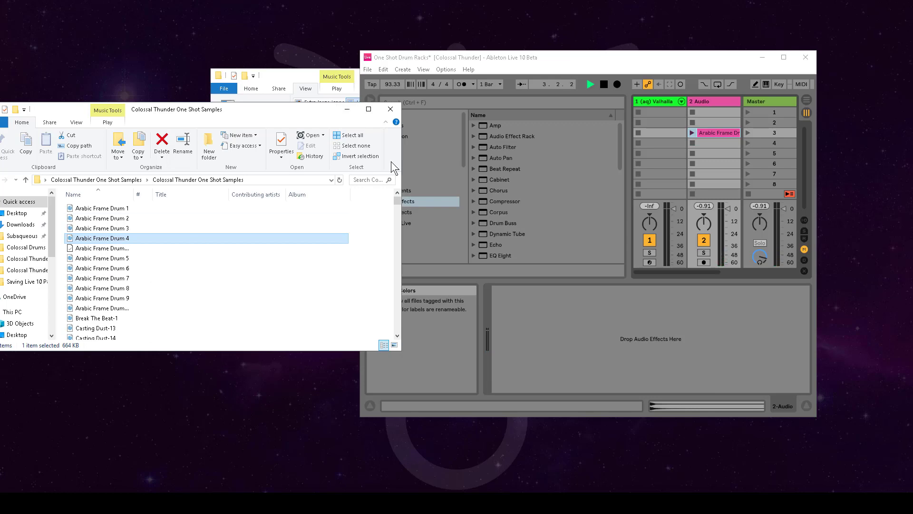
double_click(482, 58)
- Pick the desktop's Colossal Thunder One Shot Samples folder in Places' Add Folder dialog
scroll(59, 245, "down", 5)
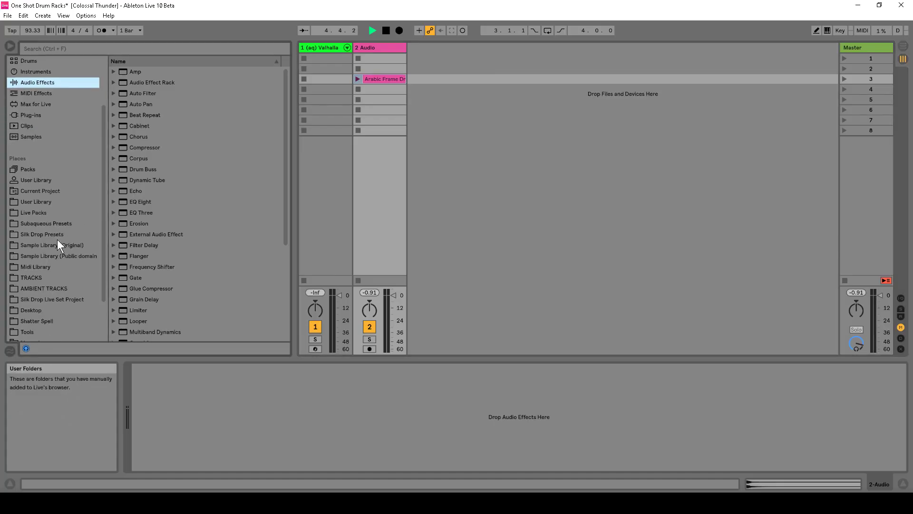
left_click(36, 335)
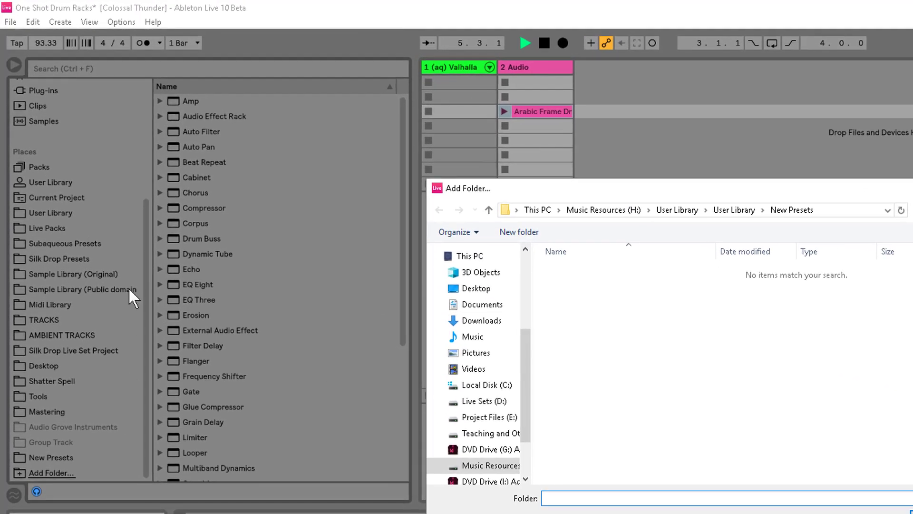
left_click(491, 288)
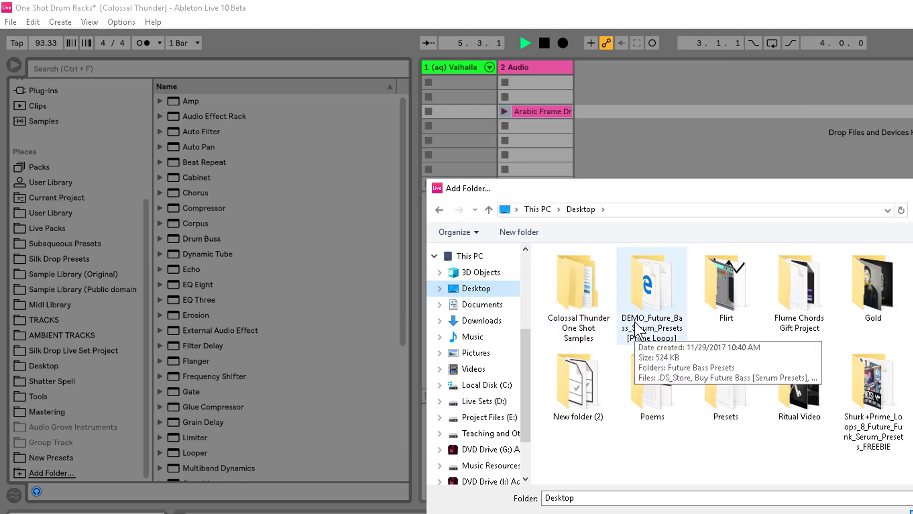
left_click(600, 292)
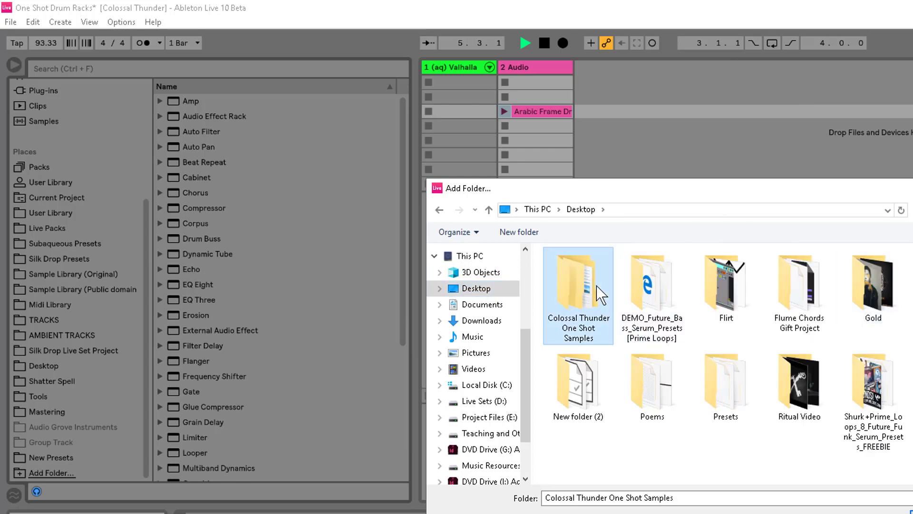
- Confirm the new place, expand it, and drop Arabic Frame Drum 5 and 8 into 2 Audio slots 5 and 6
key("Return")
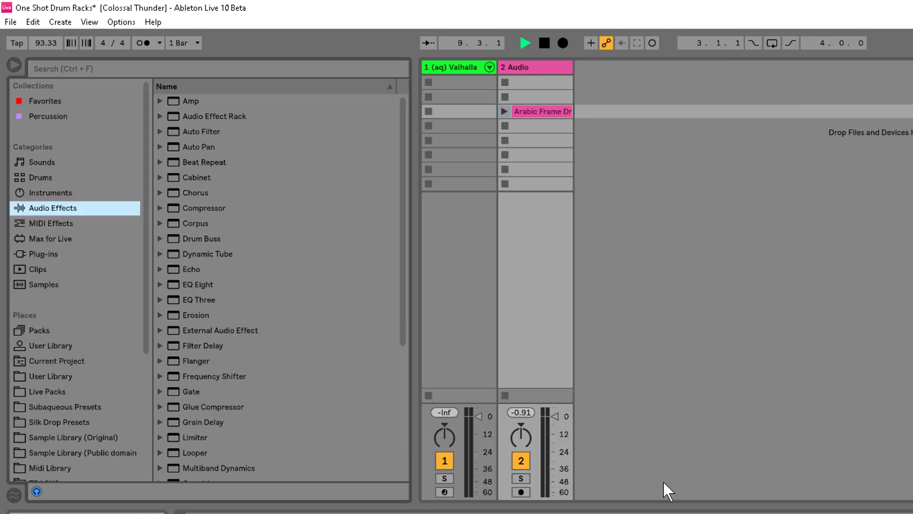
scroll(90, 305, "down", 3)
scroll(90, 307, "down", 2)
left_click(72, 458)
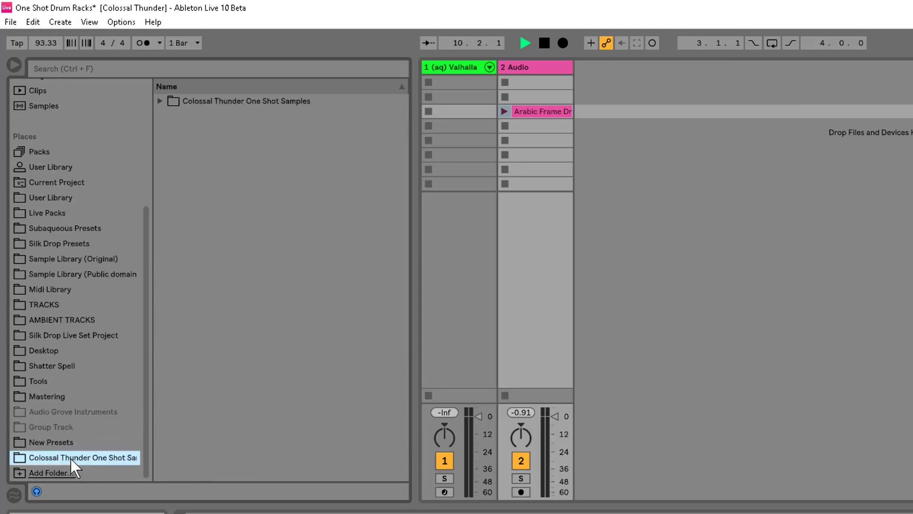
left_click(160, 101)
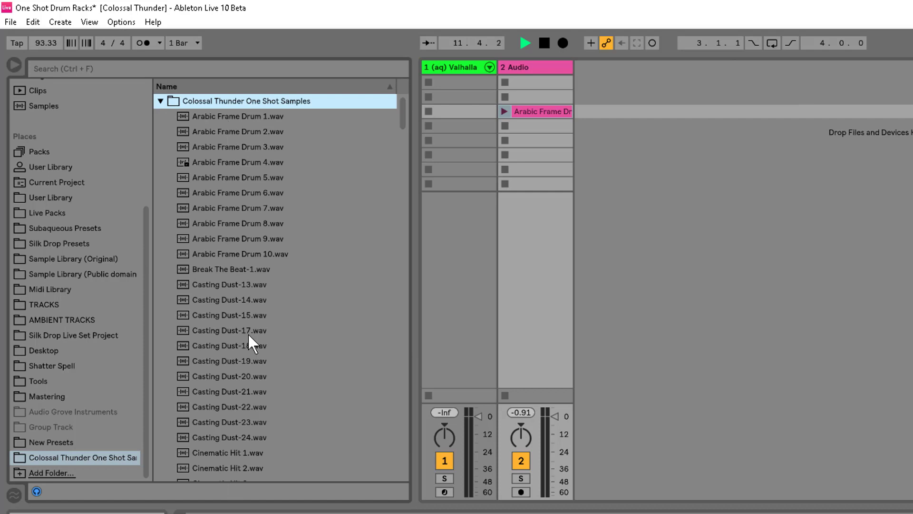
left_click_drag(226, 180, 524, 140)
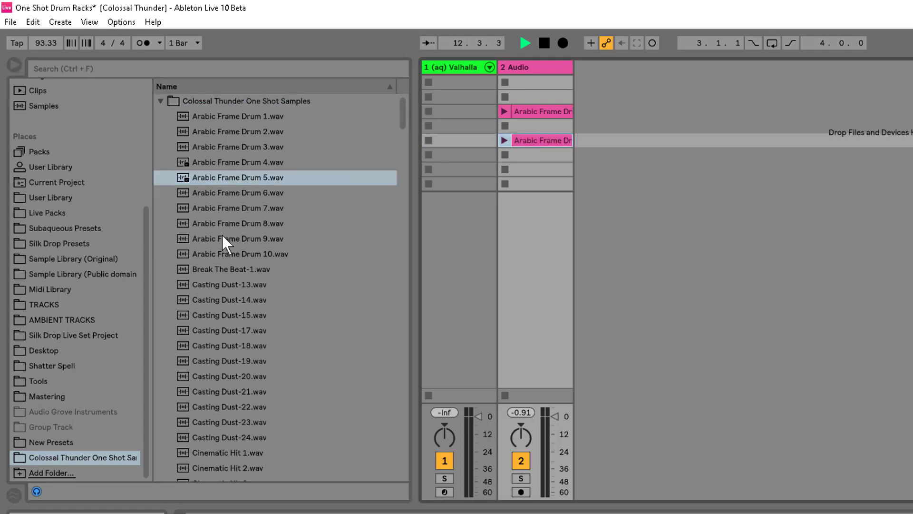
left_click_drag(224, 223, 537, 156)
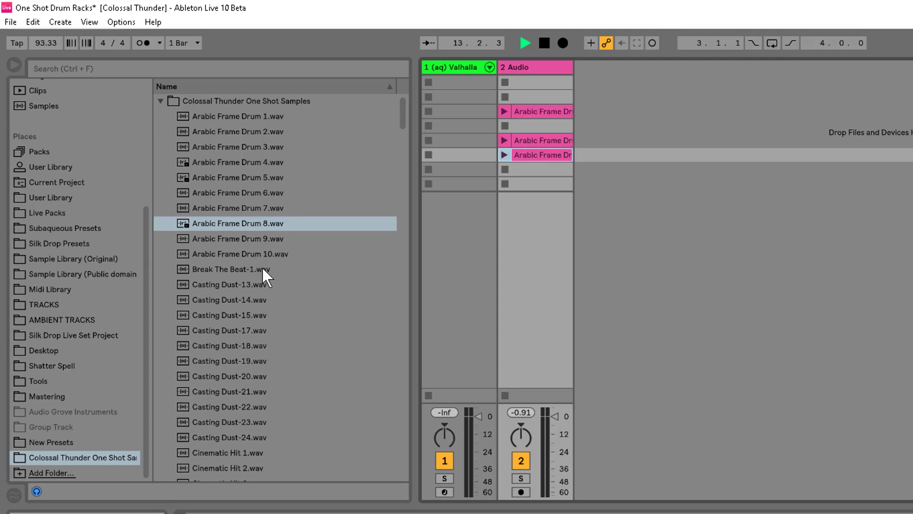
- Switch between the original and public-domain Sample Library places, ending on public domain
left_click(113, 274)
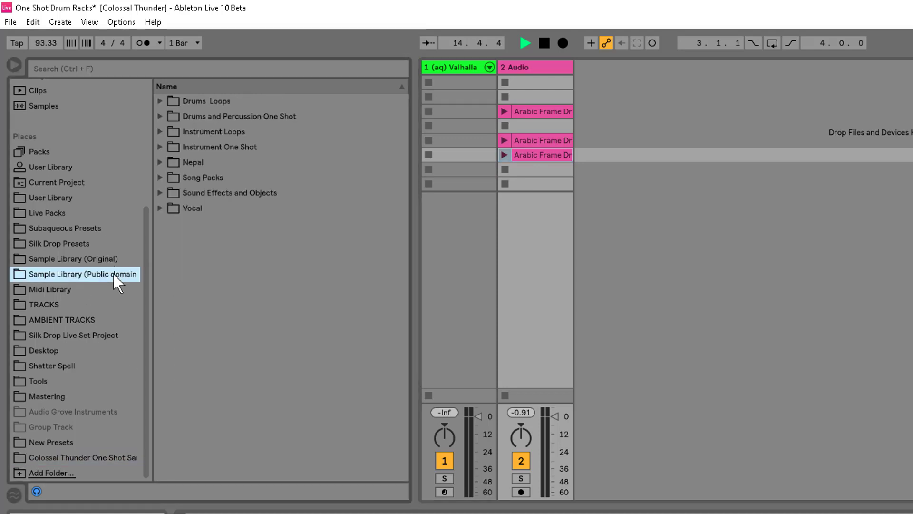
left_click(38, 260)
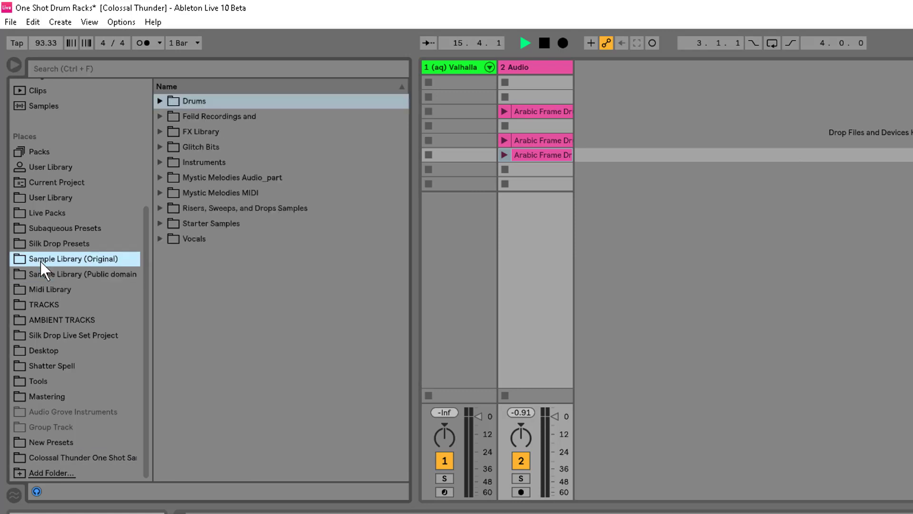
left_click(48, 275)
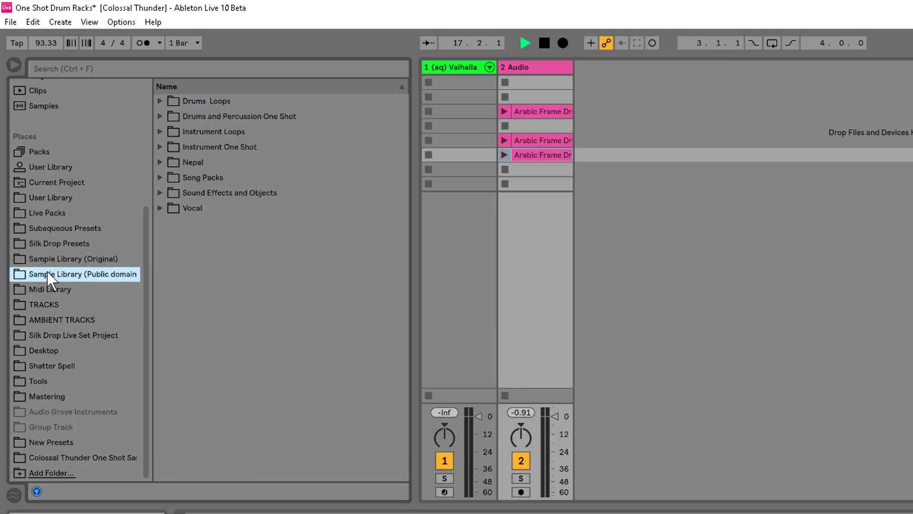
left_click(48, 261)
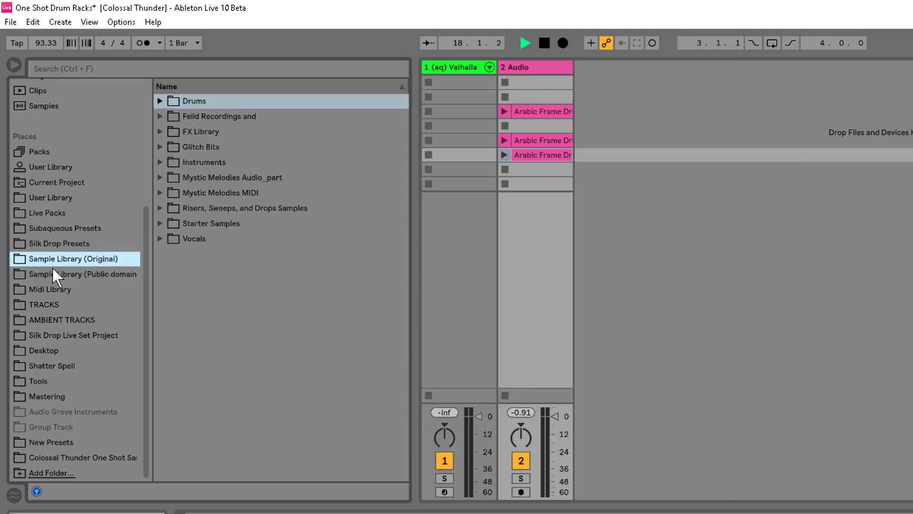
left_click(58, 274)
- Expand Drums Loops > (aq) Glitch Hop - Beat Builder > Drum Loops (Full)
left_click(159, 101)
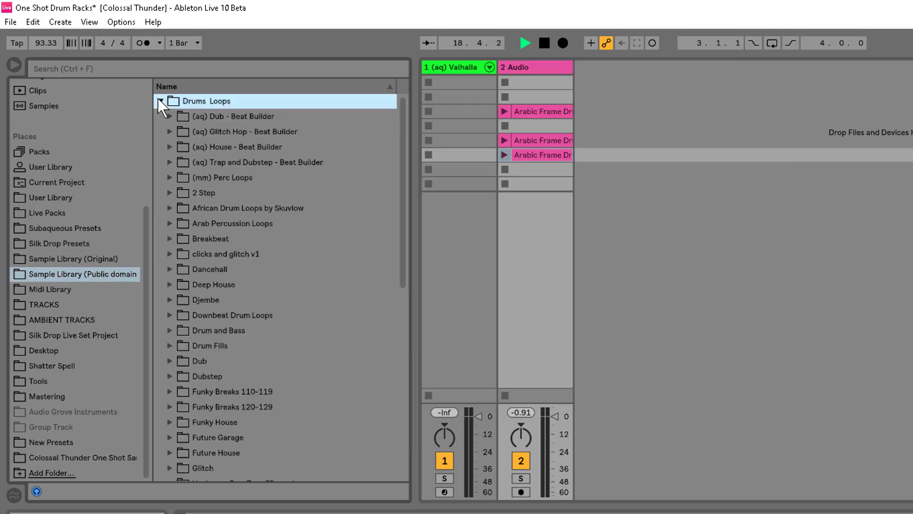
left_click(169, 131)
left_click(179, 147)
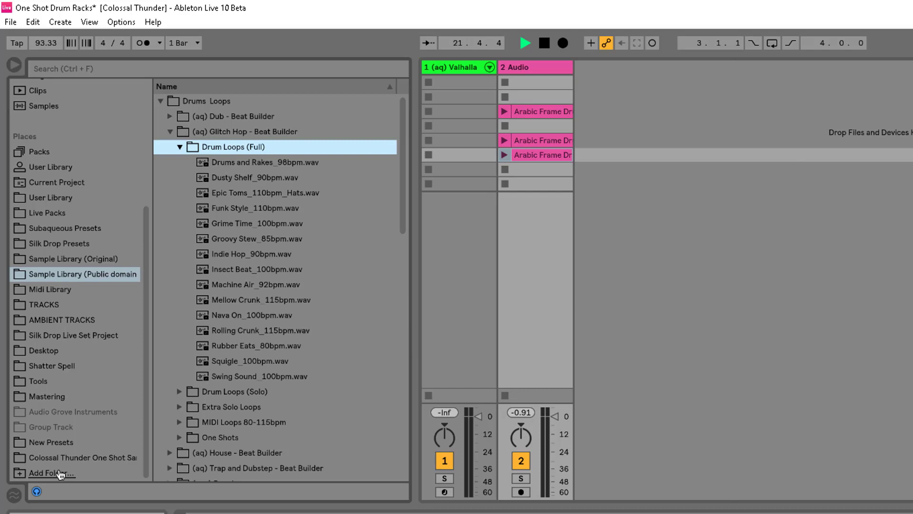
scroll(96, 291, "up", 3)
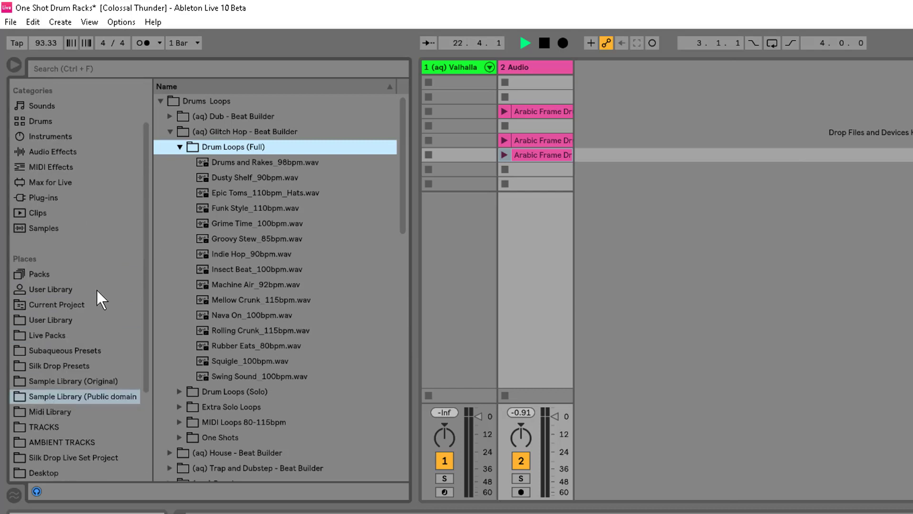
- Collapse Drums Loops and open the Colossal Thunder One Shot Samples place
left_click(160, 101)
scroll(62, 385, "down", 3)
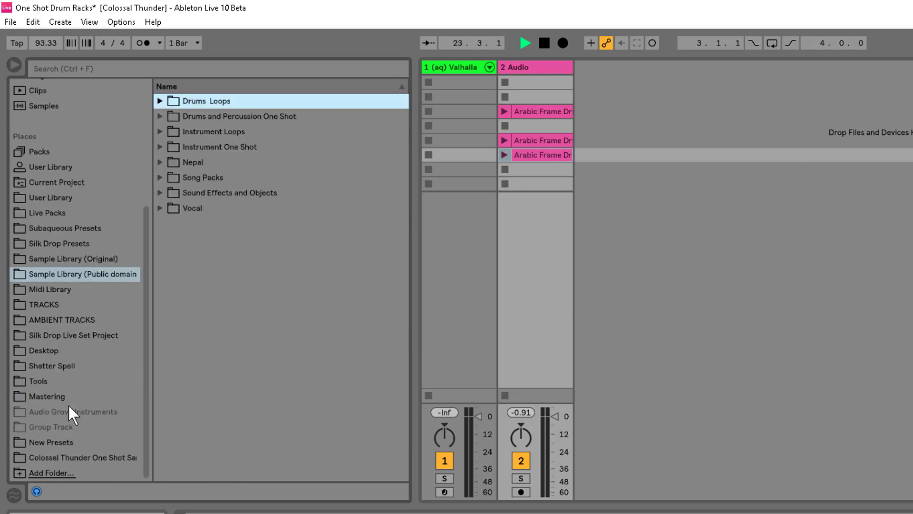
left_click(73, 452)
- Preview Casting Dust-13, 18, 19, 20 and 21, then bring up Casting Dust-19's options
left_click(207, 285)
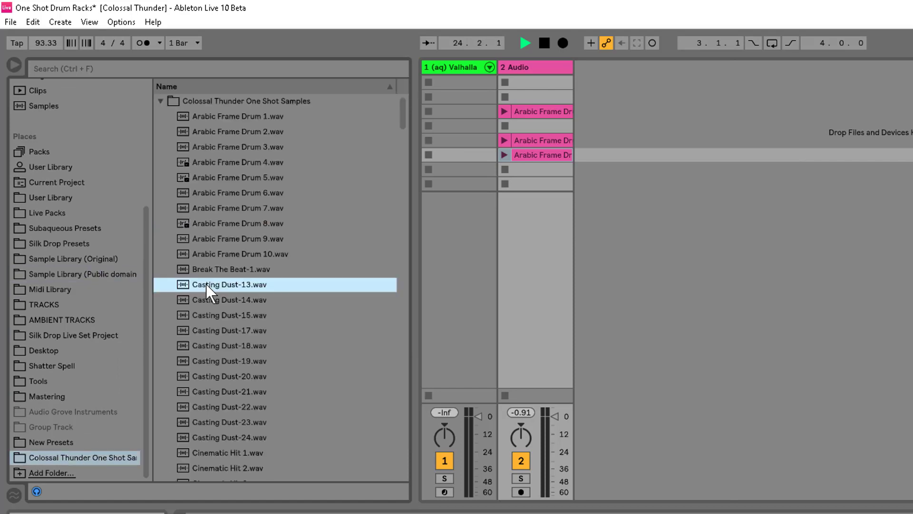
scroll(205, 282, "down", 2)
left_click(206, 283)
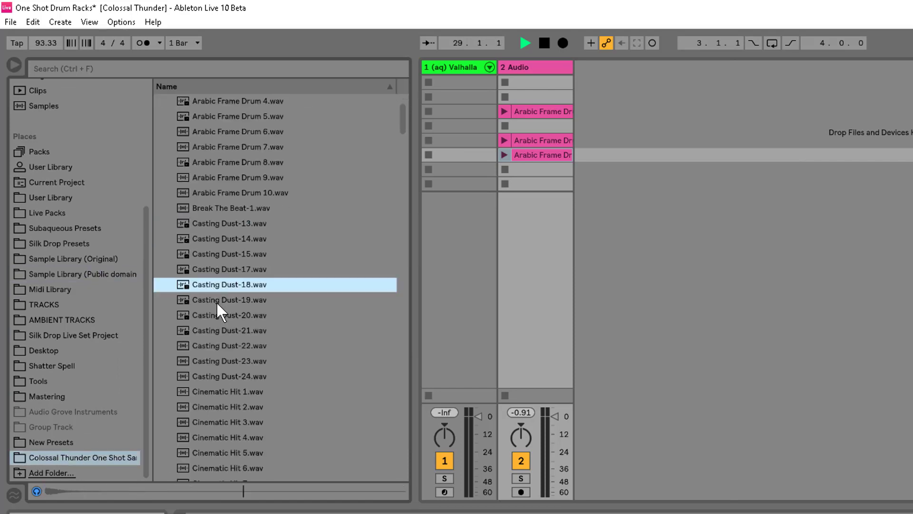
left_click(216, 300)
left_click(222, 314)
left_click(228, 327)
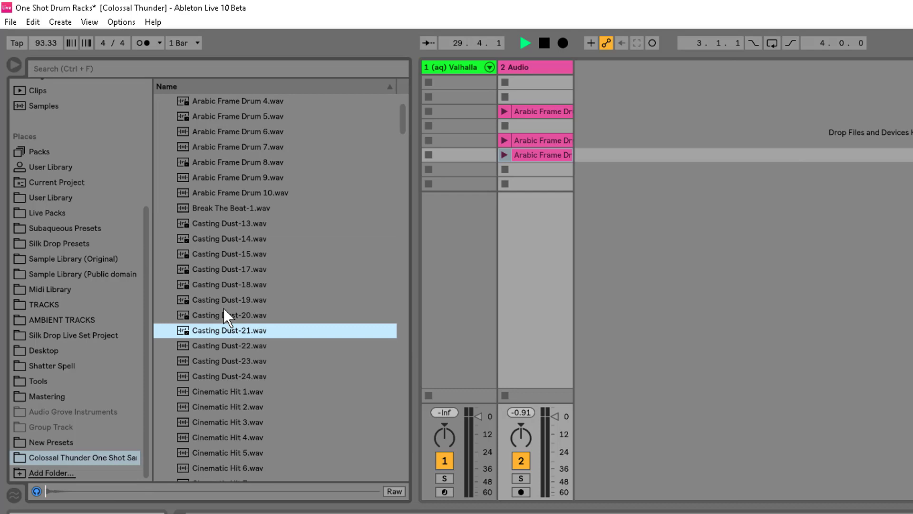
left_click(223, 305)
right_click(216, 297)
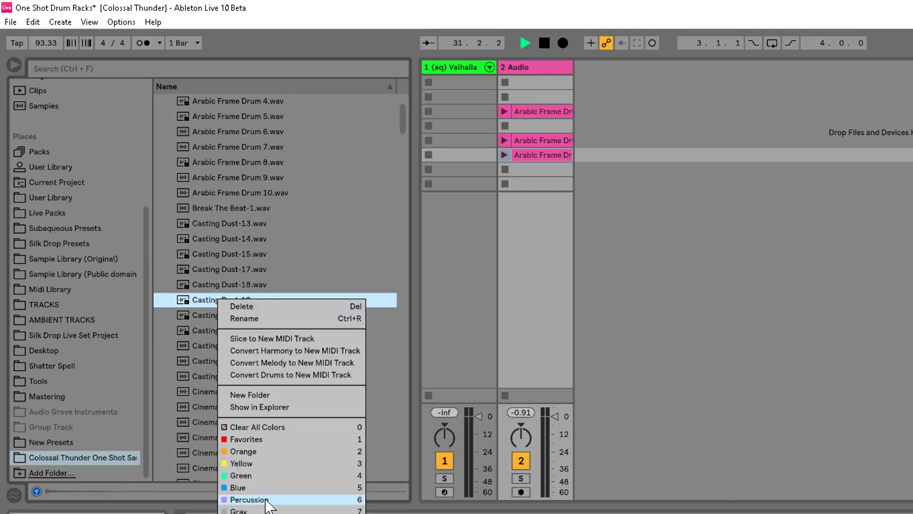
- Tag Casting Dust-19 yellow and rename the Yellow collection to 'Cool One Shots'
left_click(282, 464)
scroll(102, 176, "up", 6)
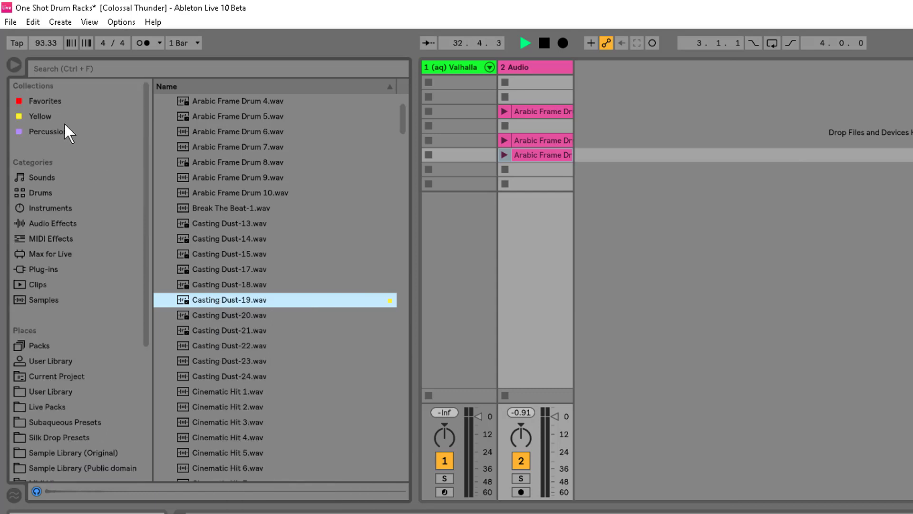
left_click(52, 118)
right_click(52, 118)
left_click(68, 121)
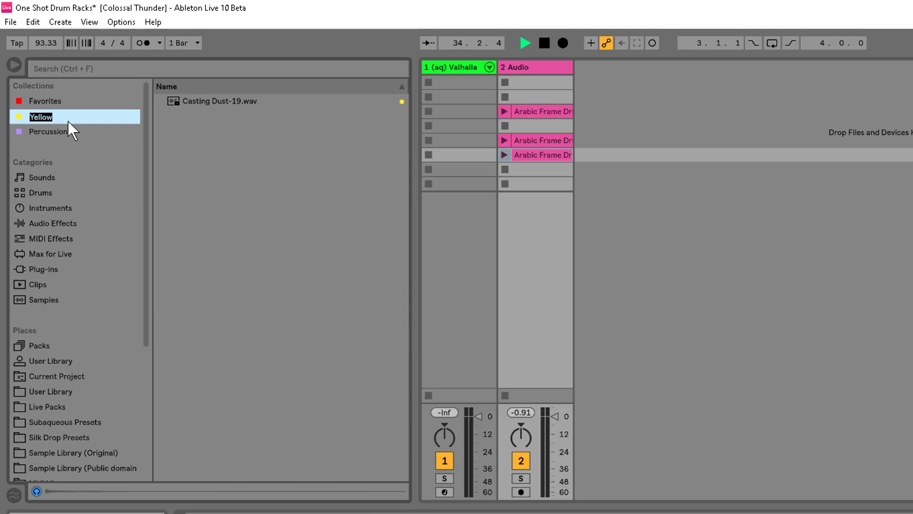
type("Cool One Shots")
- Open the Percussion collection and scroll down the sidebar
left_click(73, 132)
scroll(77, 133, "down", 5)
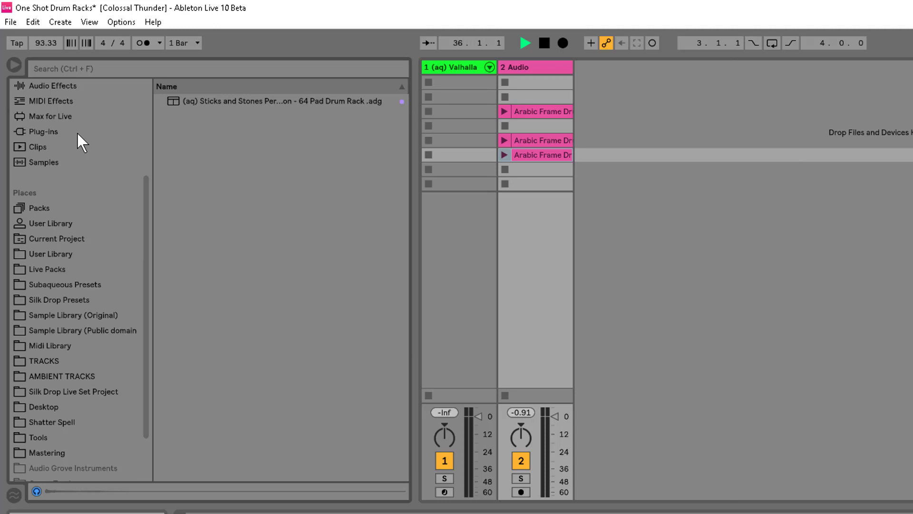
scroll(77, 133, "down", 3)
- Tag Arabic Frame Drum 6 from the Colossal Thunder samples as Cool One Shots
left_click(74, 458)
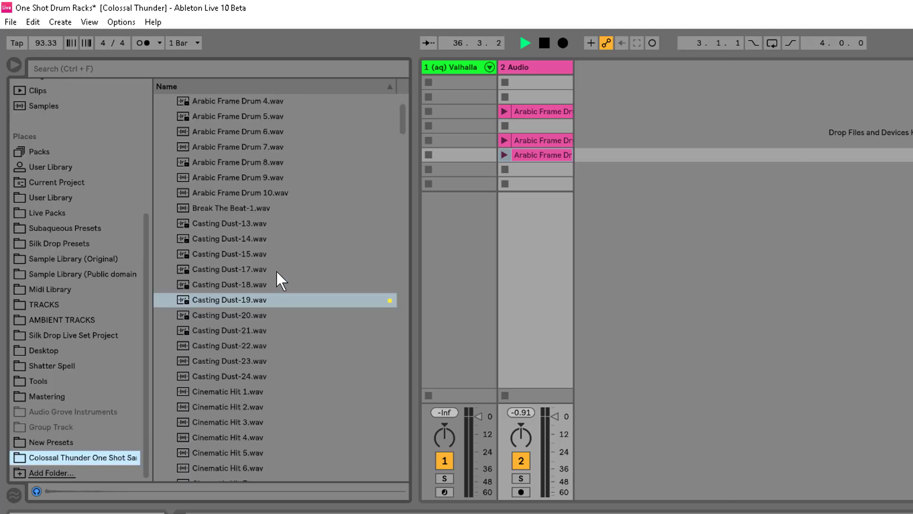
scroll(251, 201, "up", 2)
left_click(251, 200)
right_click(250, 200)
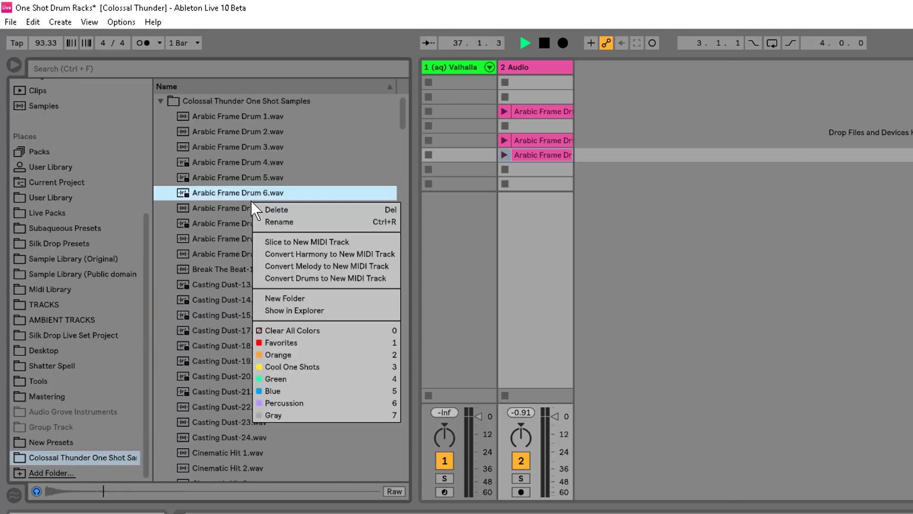
left_click(321, 366)
- Preview Break The Beat-1, Casting Dust-14, 17, 21, then tag Cinematic Hit 1 as Cool One Shots
left_click(228, 272)
right_click(227, 272)
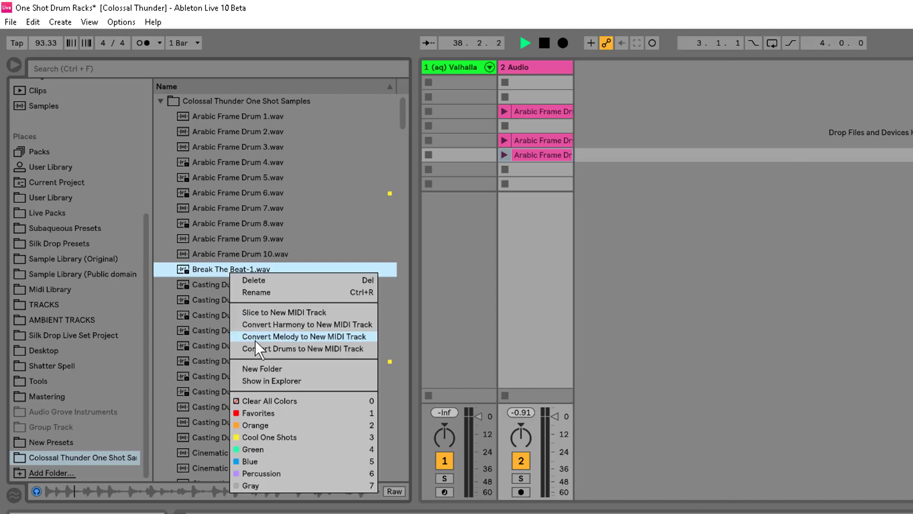
left_click(195, 289)
left_click(211, 304)
left_click(222, 329)
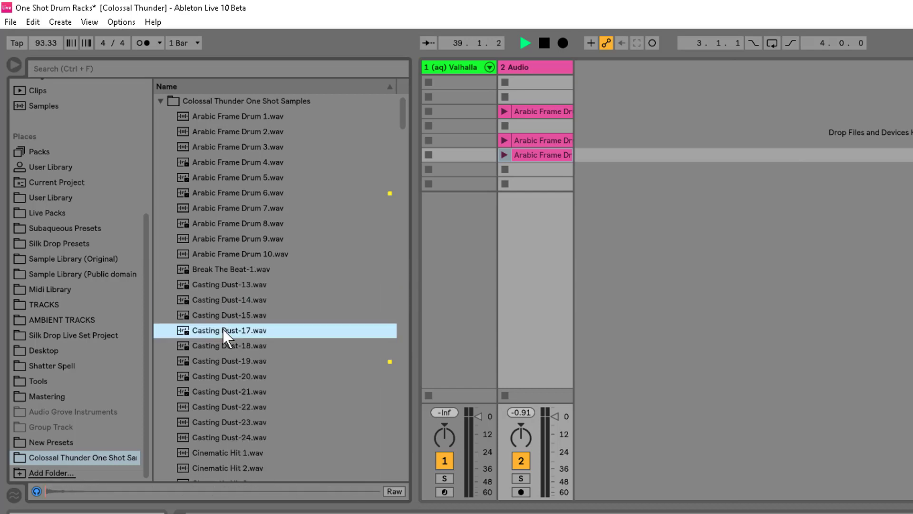
left_click(223, 398)
scroll(223, 381, "down", 2)
left_click(223, 366)
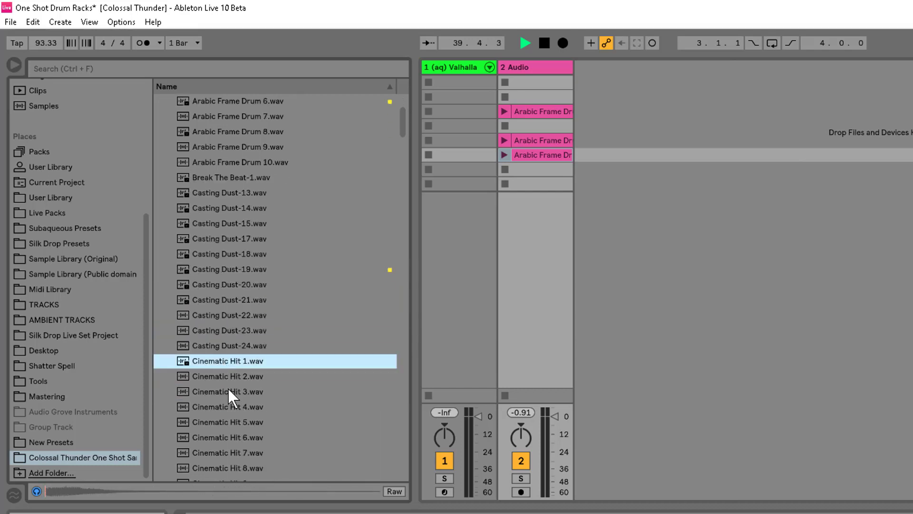
right_click(222, 359)
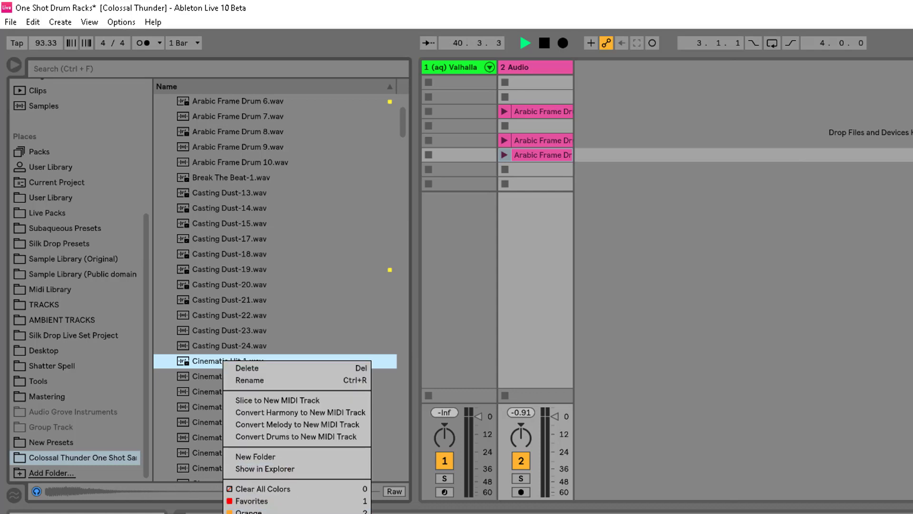
key("Escape")
- Scroll back up and open the empty Favorites collection
scroll(168, 308, "up", 2)
scroll(119, 178, "up", 3)
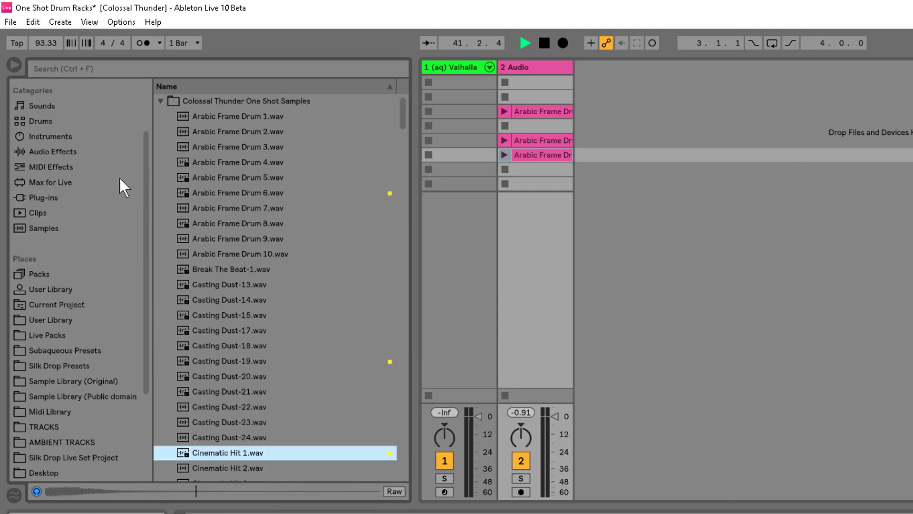
scroll(119, 178, "up", 2)
left_click(77, 103)
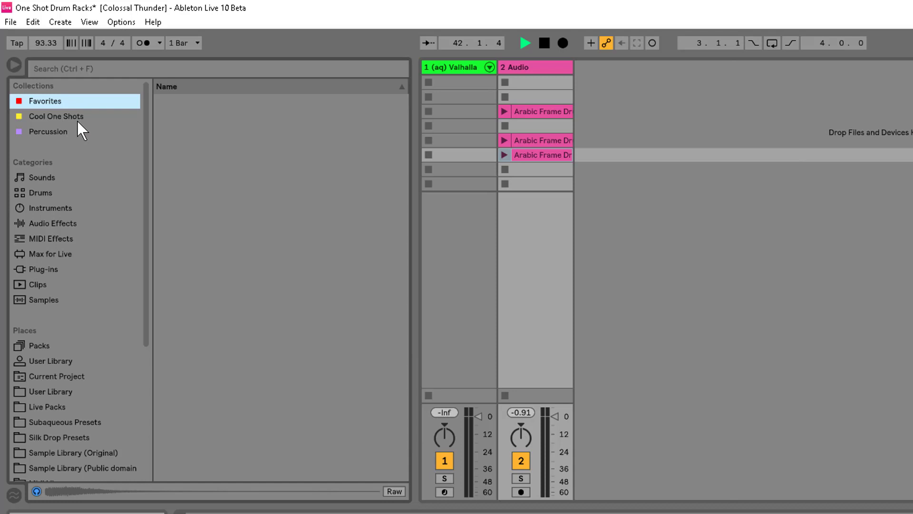
- Compare Cool One Shots with Percussion, ending on Cool One Shots with its three tagged samples
left_click(78, 120)
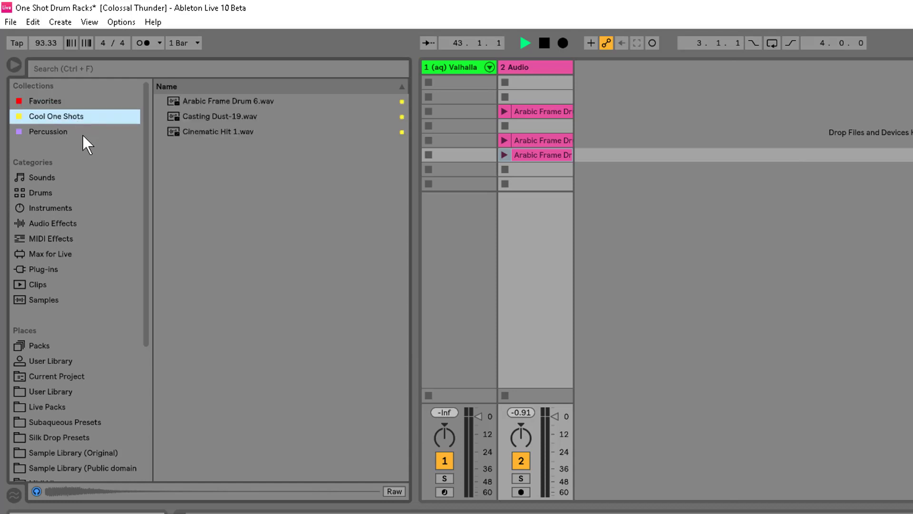
left_click(83, 136)
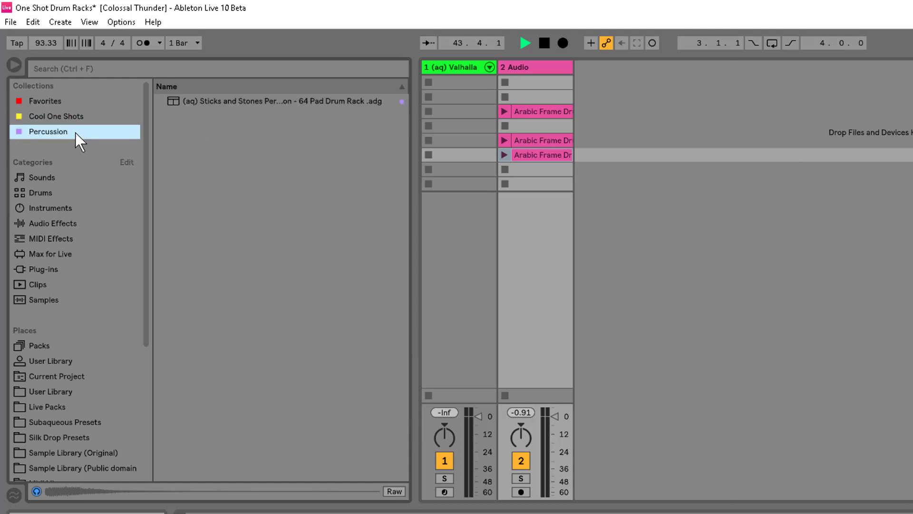
left_click(82, 117)
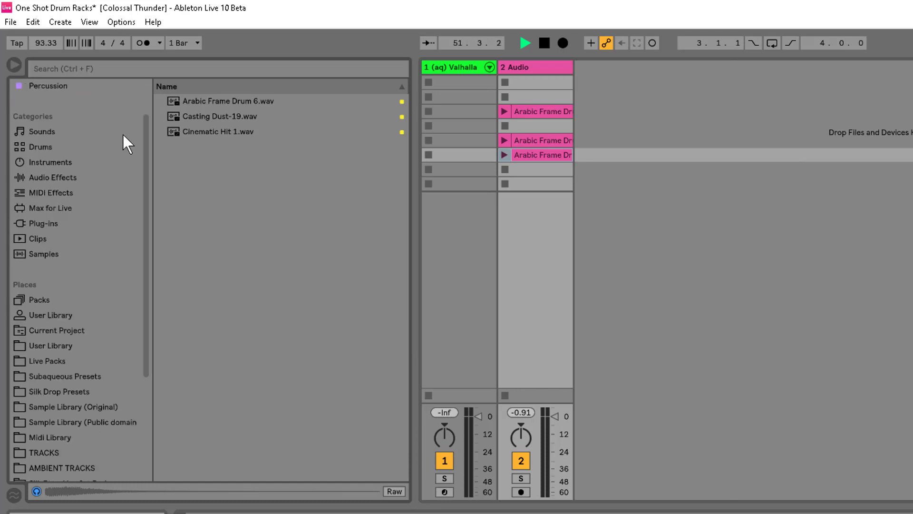
scroll(120, 138, "down", 5)
scroll(124, 137, "up", 10)
scroll(105, 239, "down", 5)
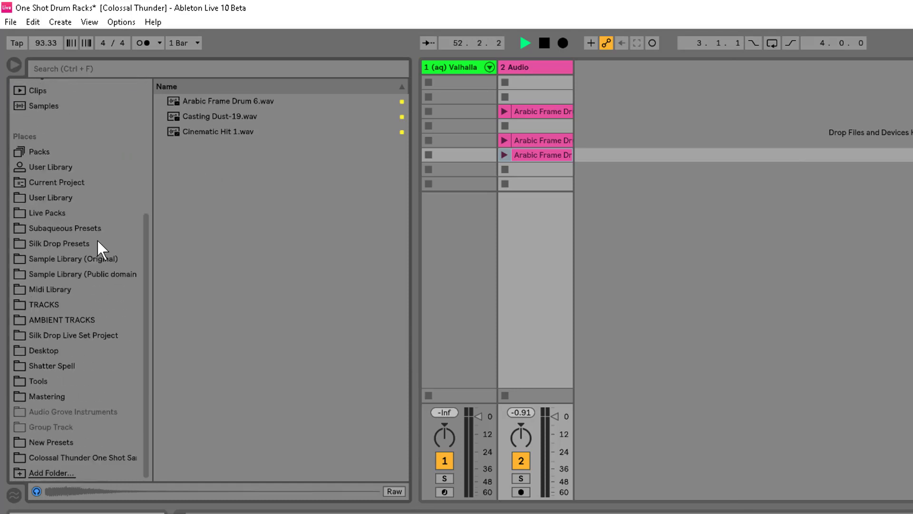